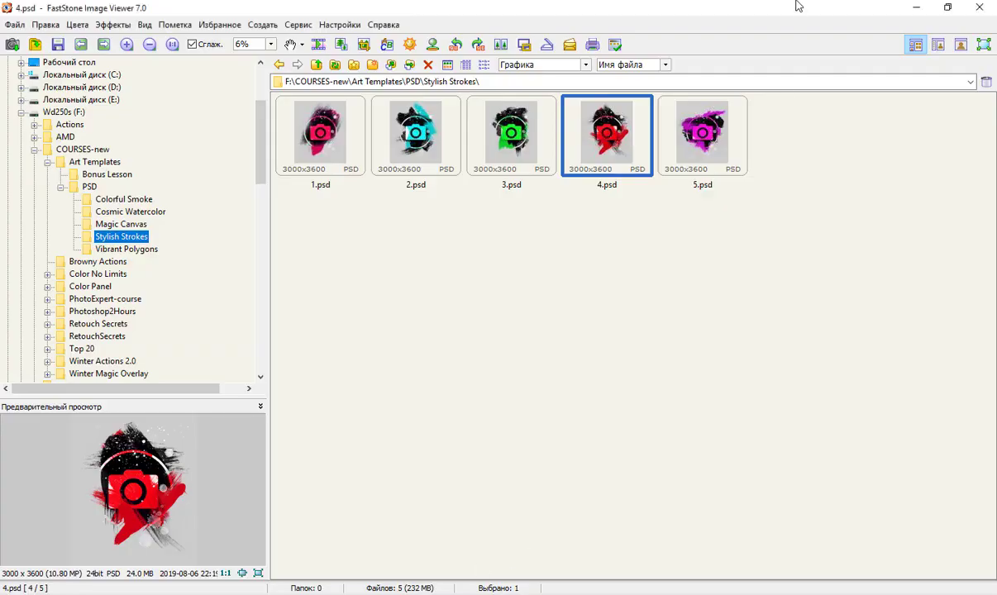
# - Browse the Colorful Smoke, Cosmic Watercolor and Magic Canvas templates, then select Stylish Strokes' 4.psd
pyautogui.click(103, 200)
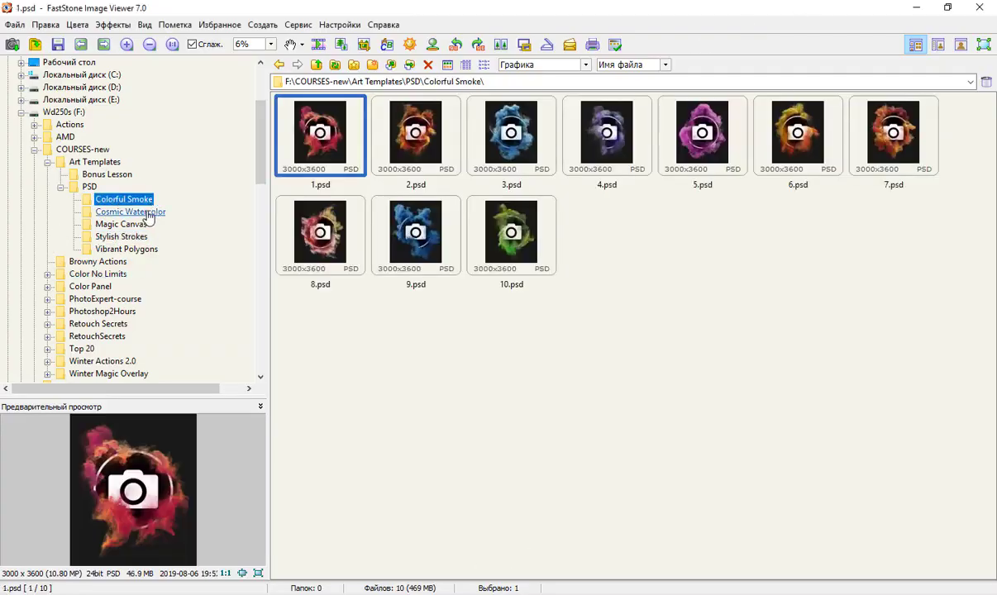
pyautogui.click(147, 214)
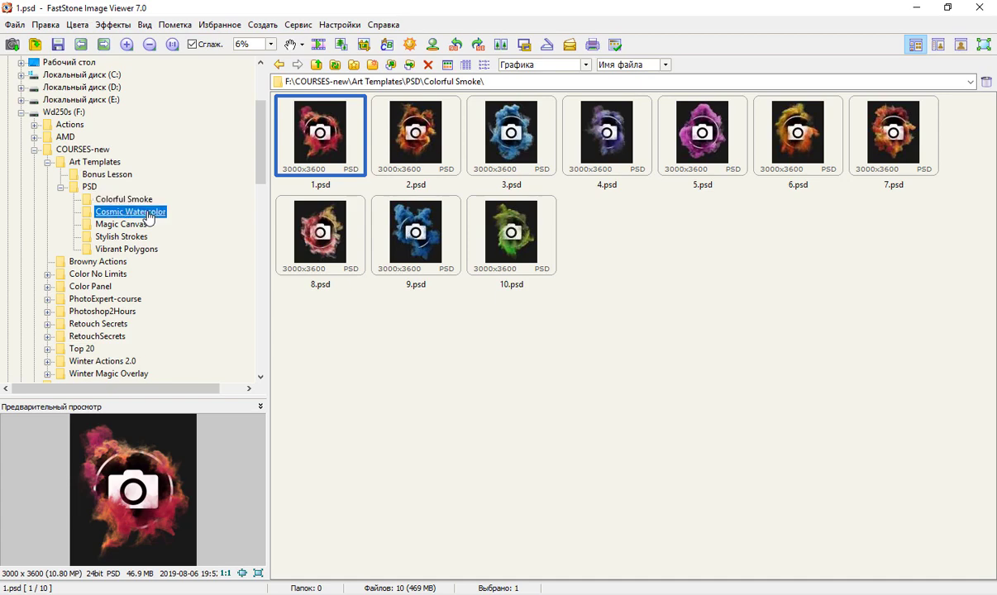
pyautogui.click(132, 225)
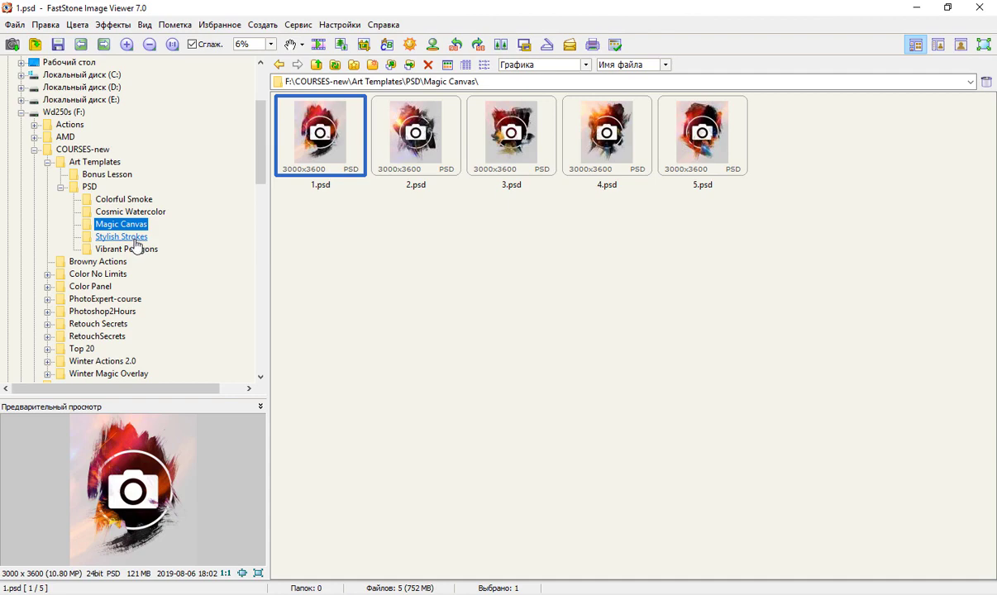
pyautogui.click(135, 238)
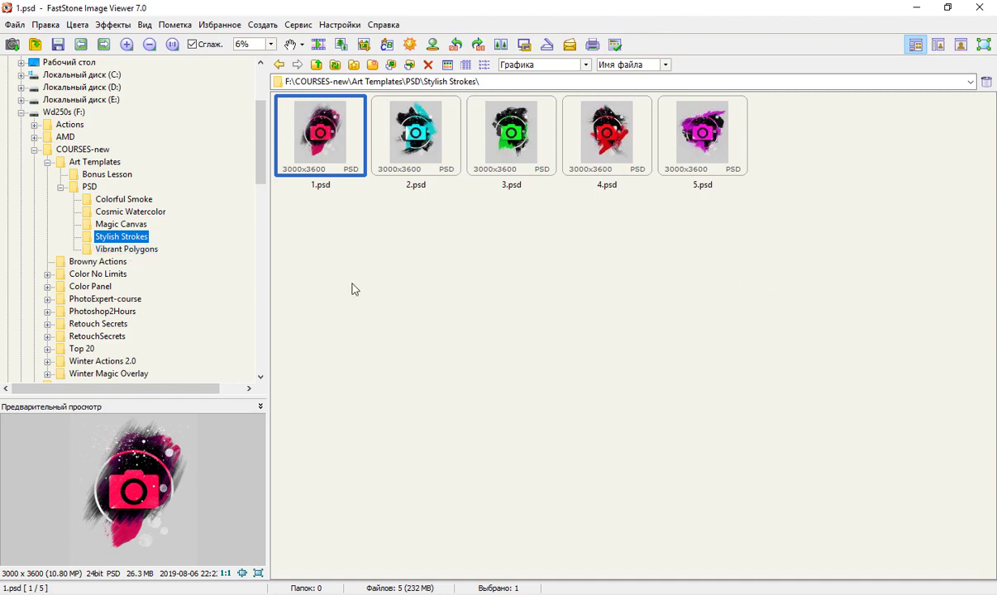
pyautogui.click(588, 132)
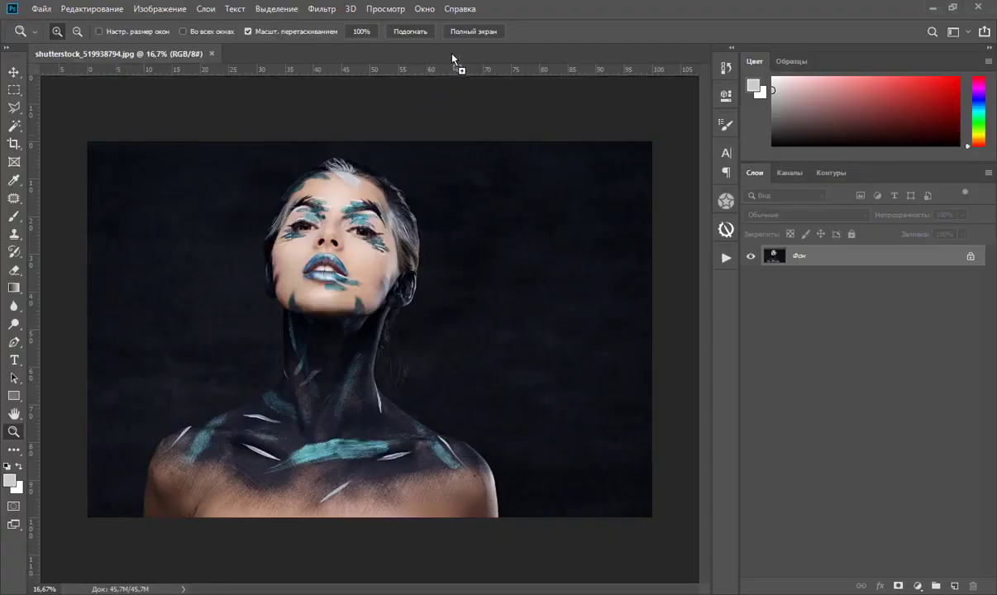
# - Open 4.psd in Photoshop and select the entire body-painted portrait for copying
pyautogui.moveTo(453, 60); pyautogui.dragTo(618, 89)
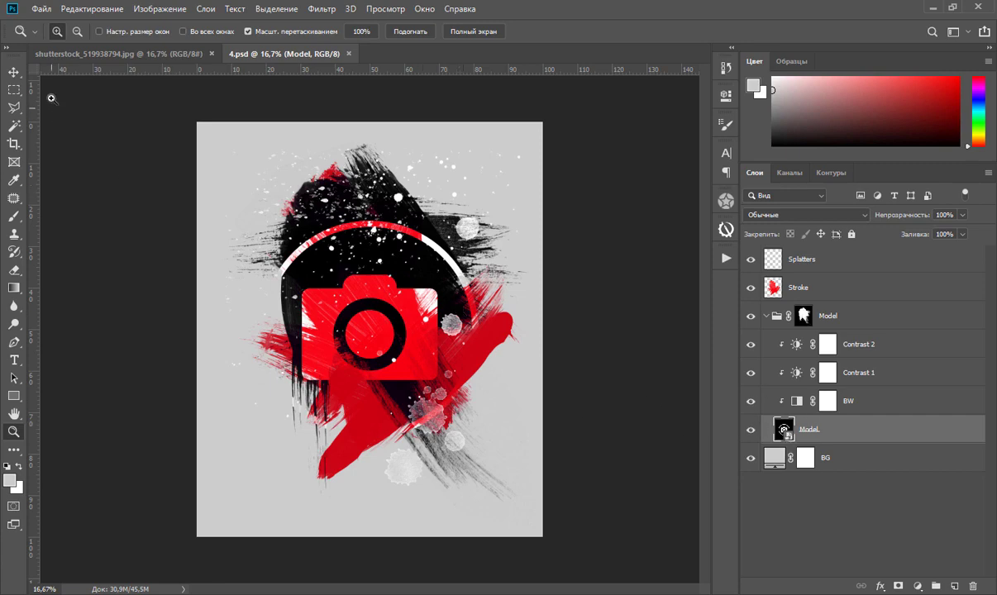
pyautogui.click(82, 55)
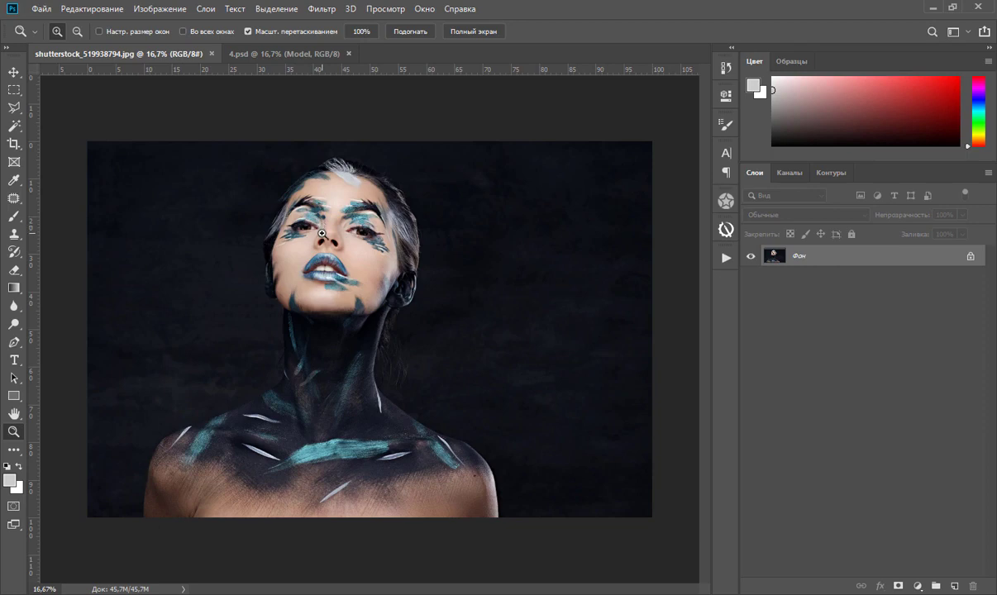
pyautogui.hotkey('ctrl', 'a')
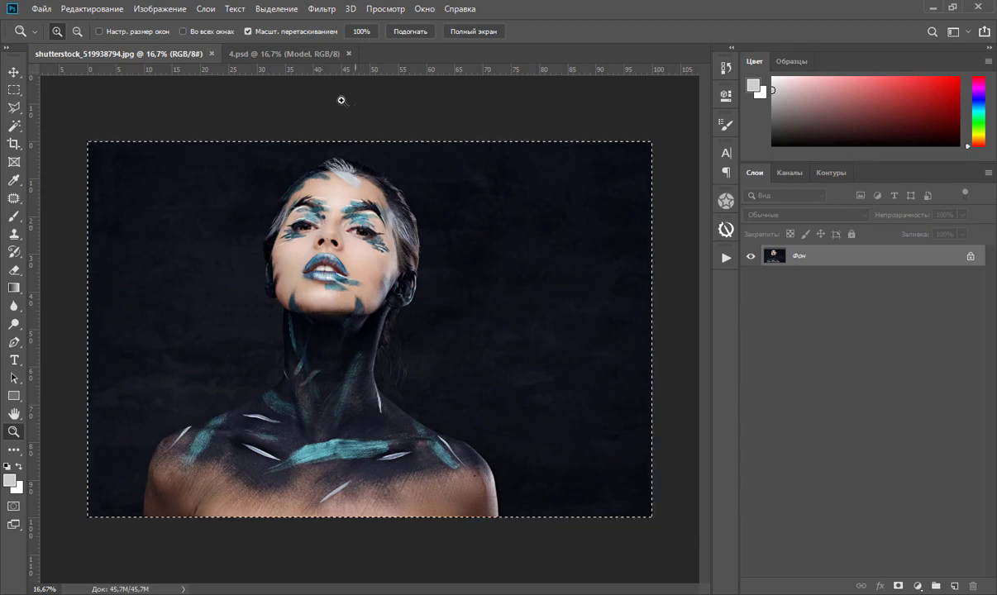
pyautogui.click(279, 53)
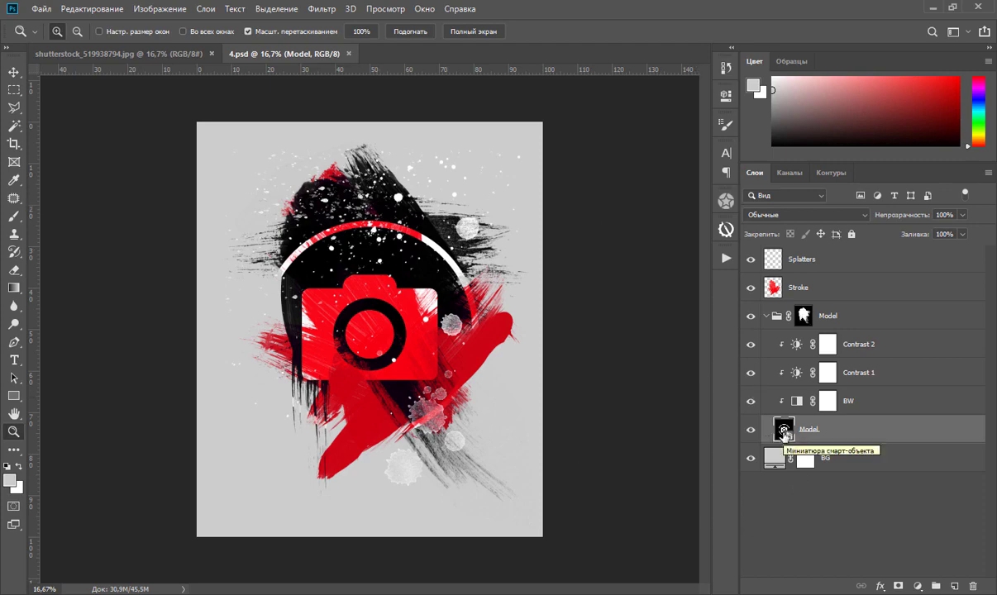
# - Paste the portrait into the Model smart object and shift it left and down
pyautogui.doubleClick(783, 429)
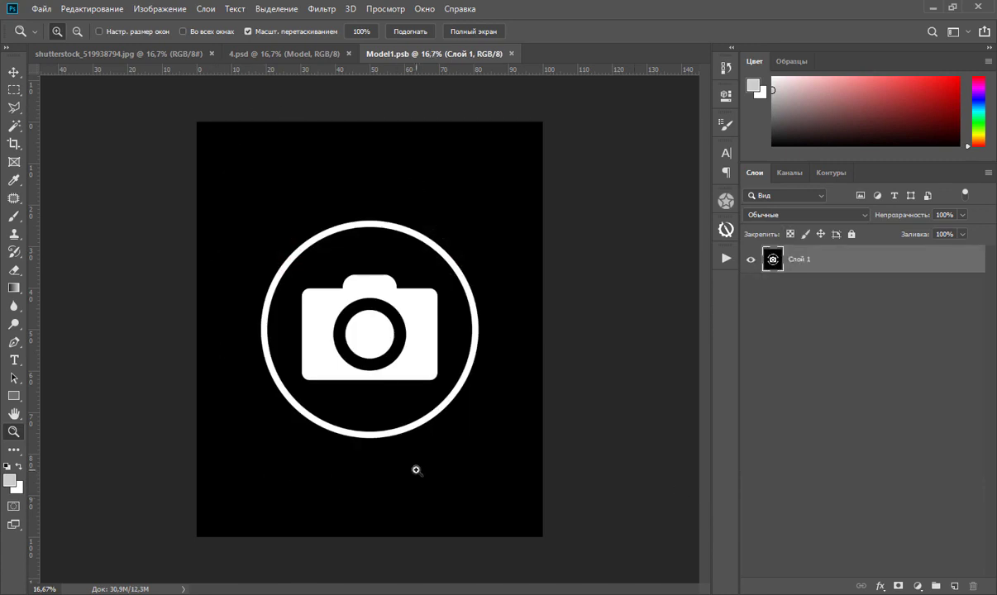
pyautogui.hotkey('ctrl', 'v')
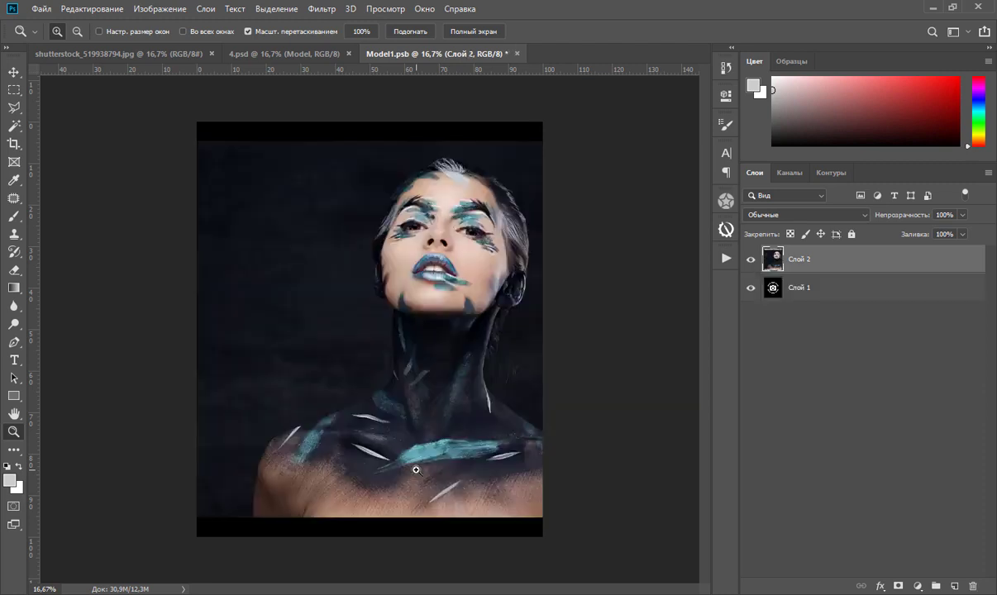
pyautogui.hotkey('ctrl', 't')
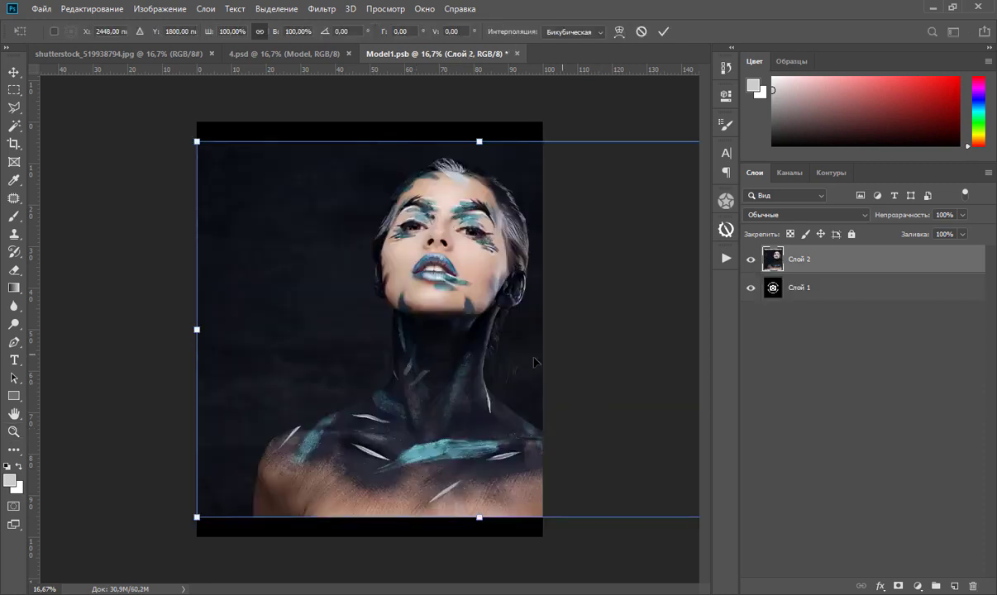
pyautogui.moveTo(566, 356); pyautogui.dragTo(447, 378)
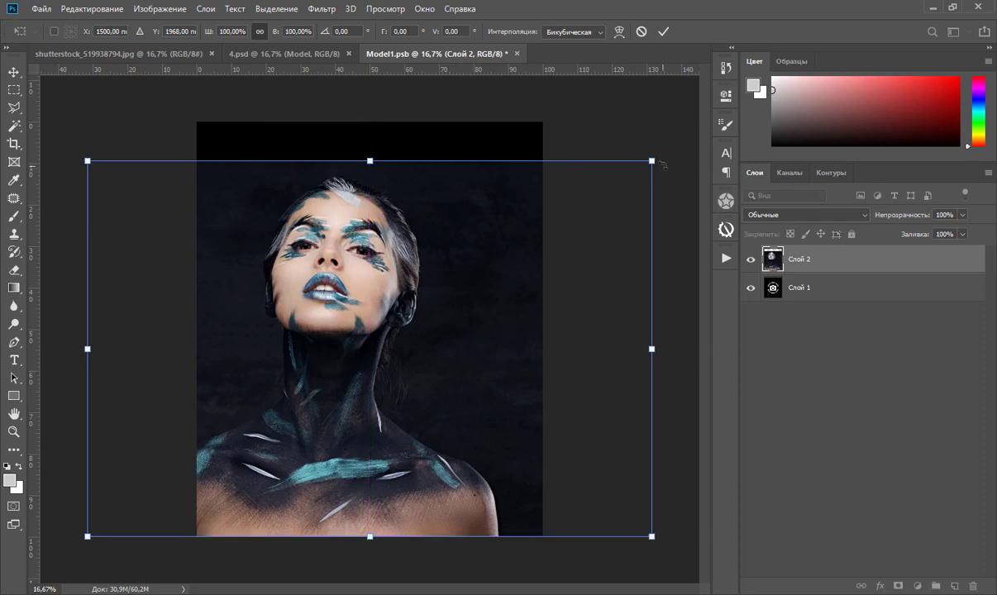
# - Scale the portrait to about 111% to fill the frame, commit, and close Model1.psb
pyautogui.moveTo(661, 150); pyautogui.dragTo(728, 105)
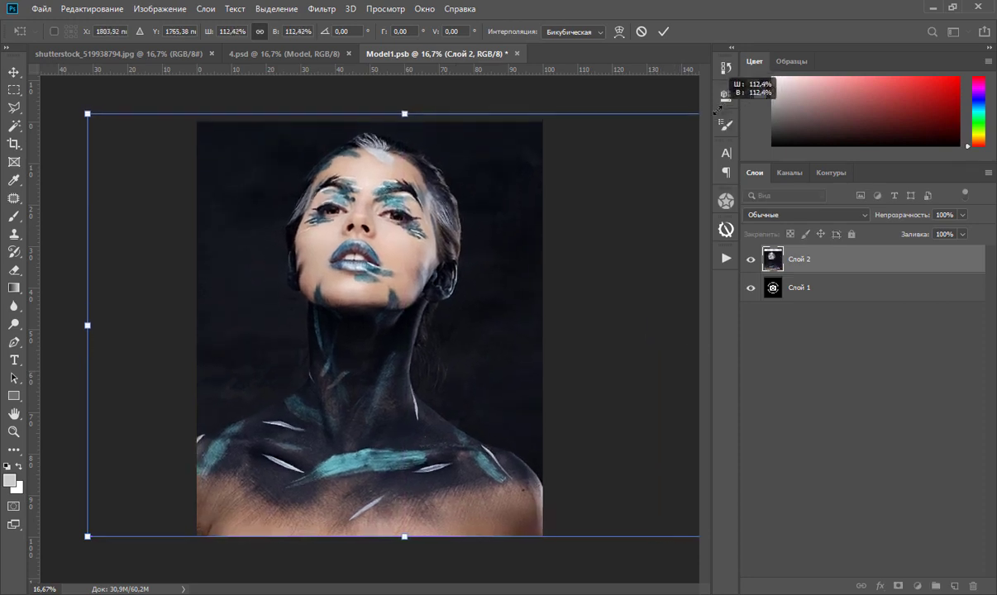
pyautogui.moveTo(306, 284); pyautogui.dragTo(321, 284)
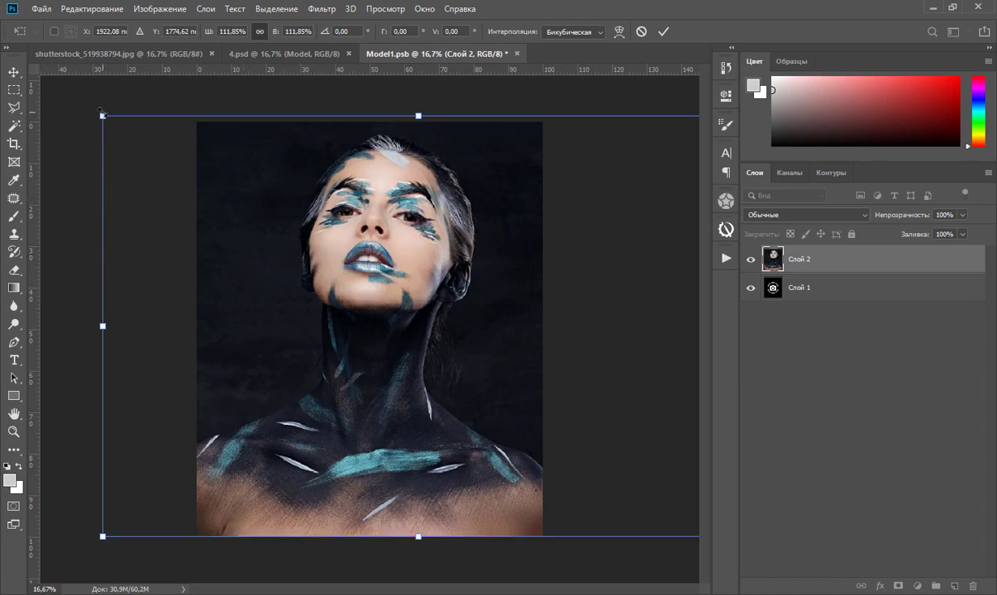
pyautogui.moveTo(99, 108); pyautogui.dragTo(106, 111)
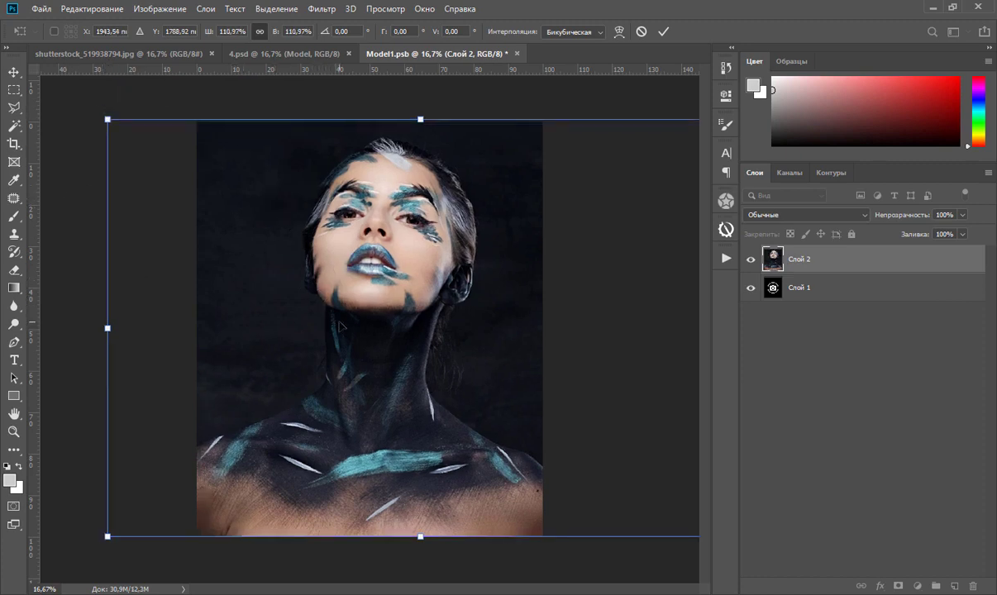
pyautogui.hotkey('ctrl', 'space')
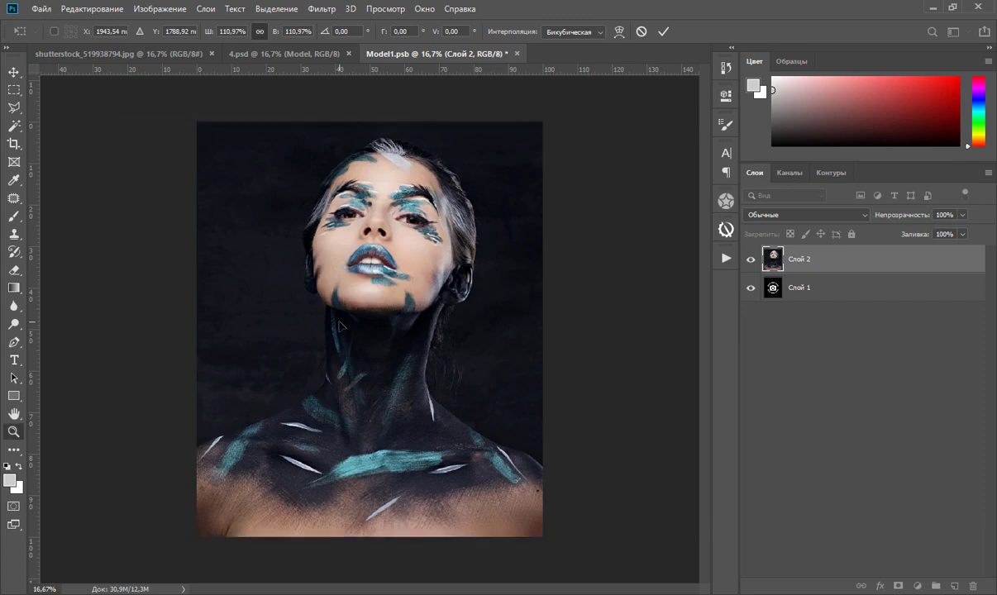
pyautogui.press('Return')
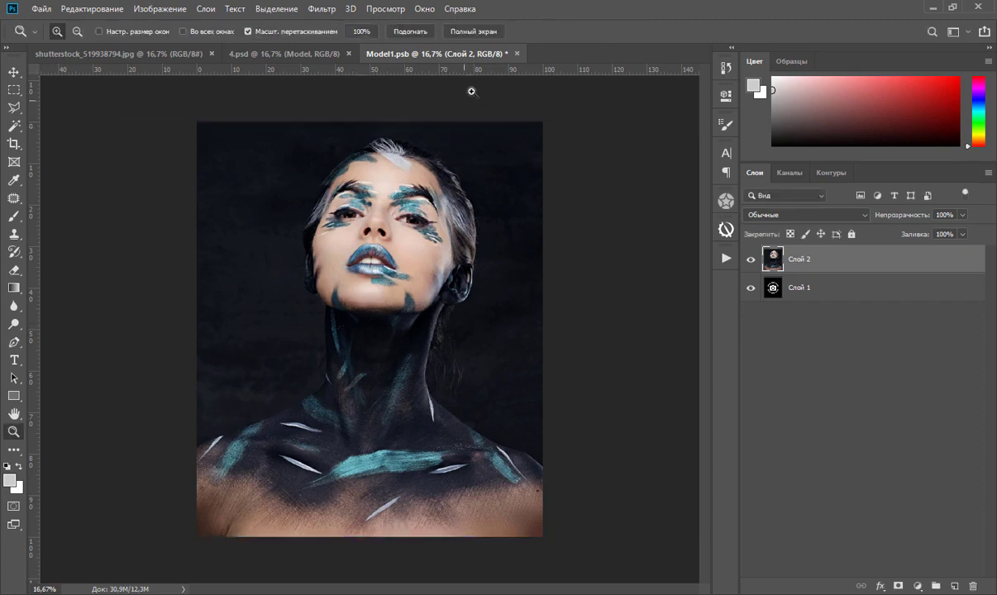
pyautogui.click(517, 53)
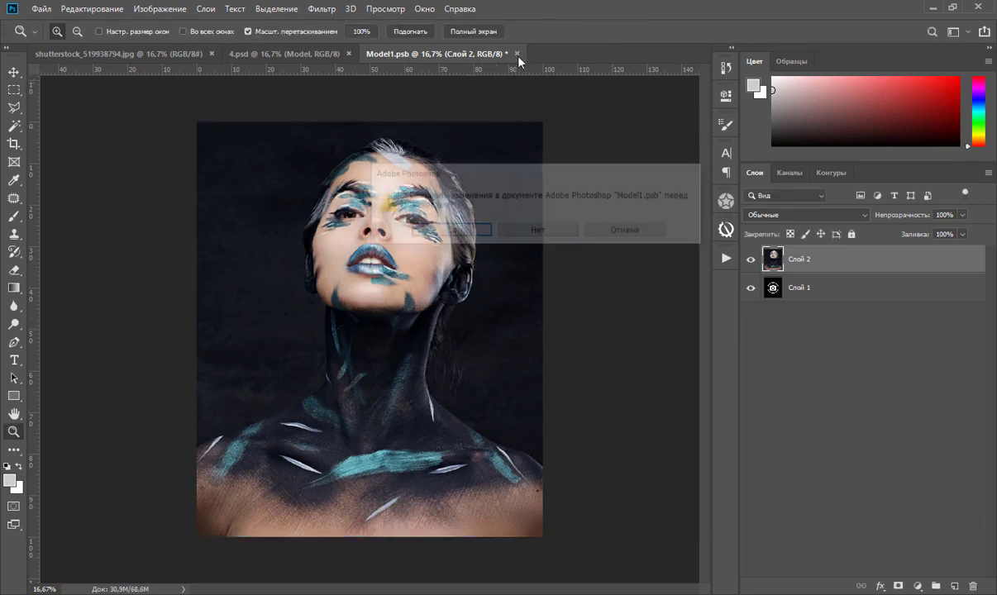
# - Save the Model1.psb changes and switch to FastStone Image Viewer
pyautogui.click(452, 232)
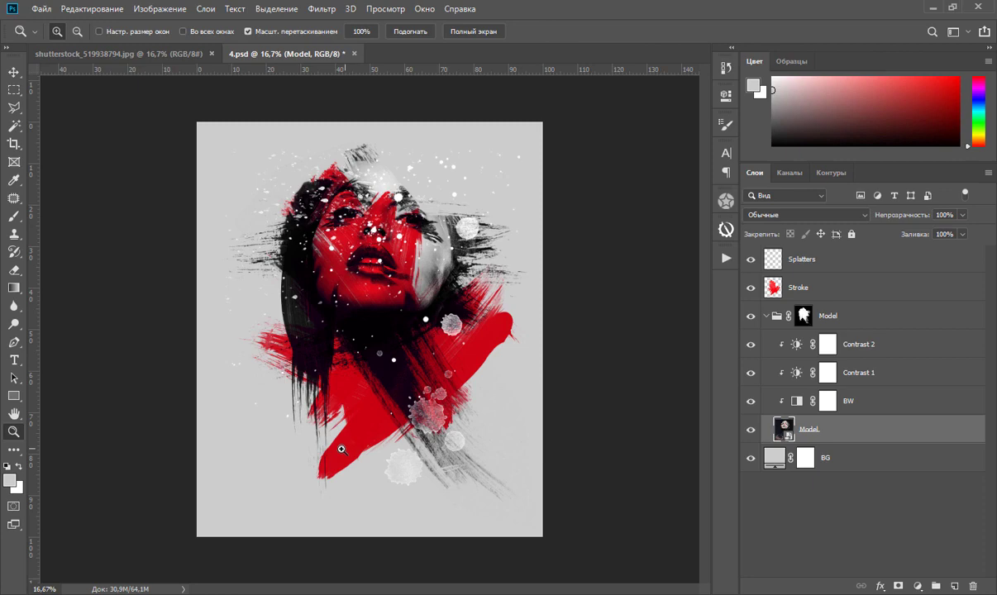
pyautogui.hotkey('alt', 'Tab')
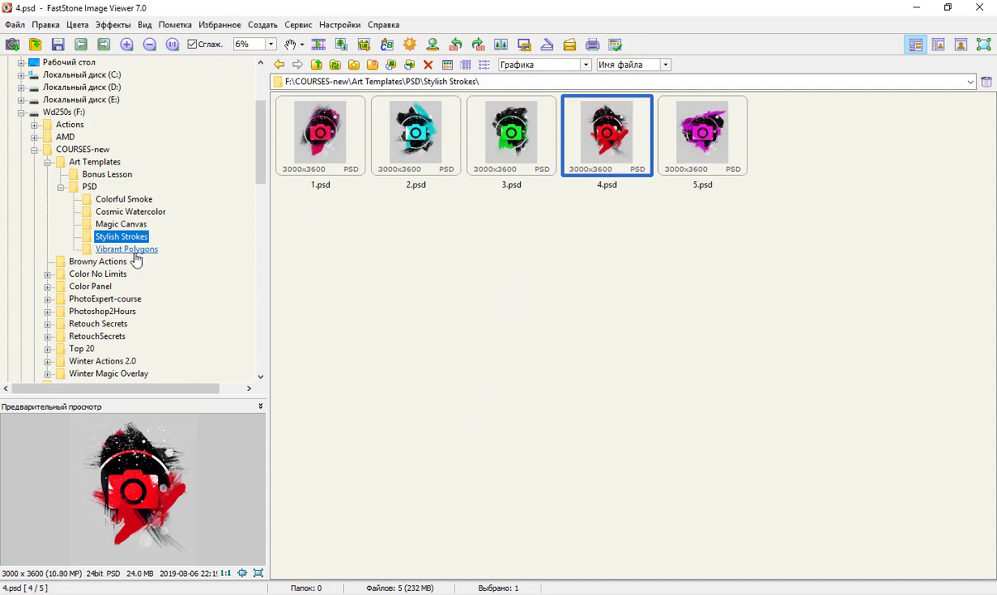
# - Browse the Vibrant Polygons, Stylish Strokes, Cosmic Watercolor and Colorful Smoke templates, then pick Magic Canvas 2.psd
pyautogui.click(133, 250)
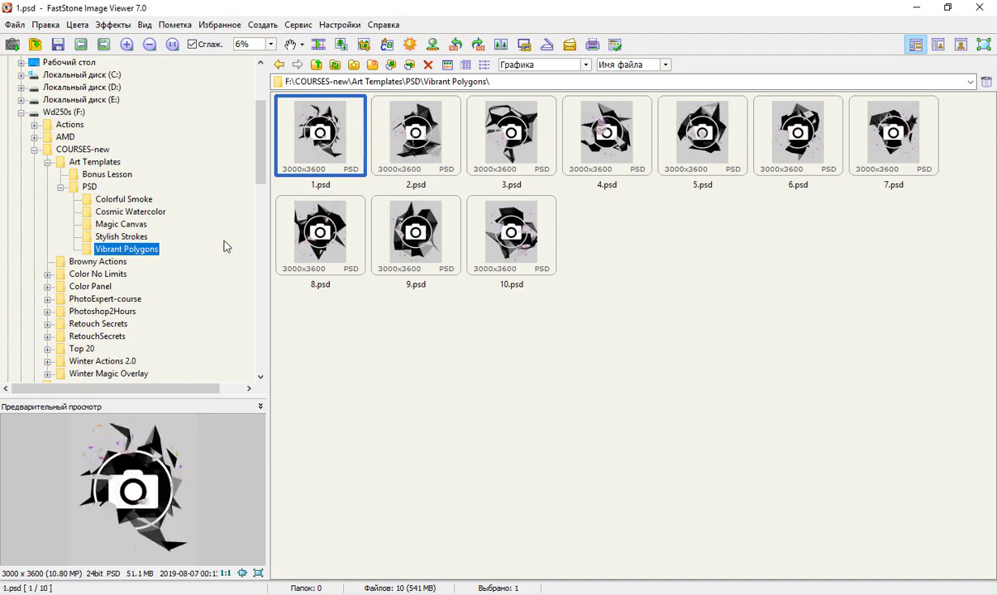
pyautogui.click(123, 236)
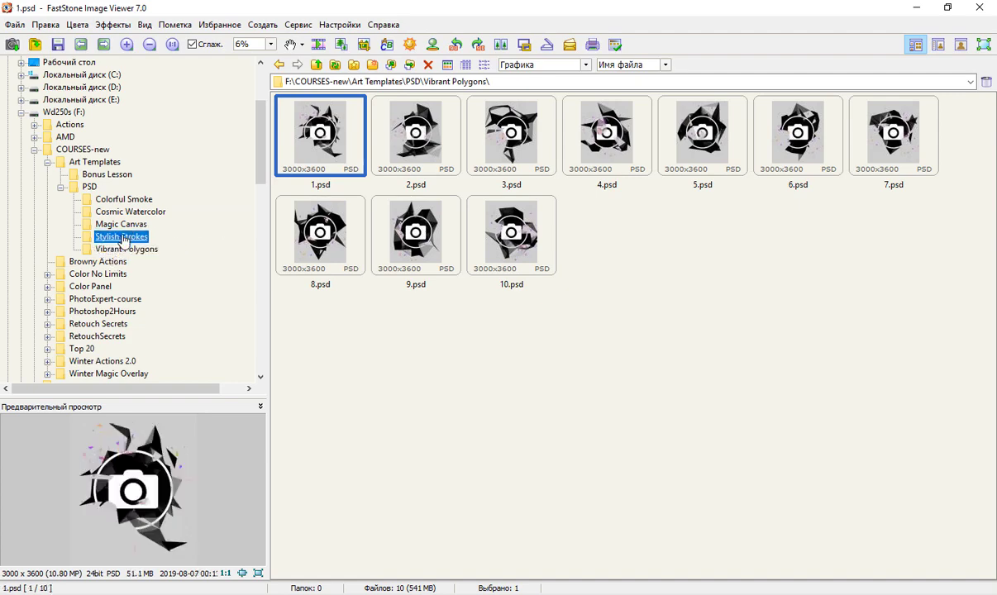
pyautogui.click(123, 225)
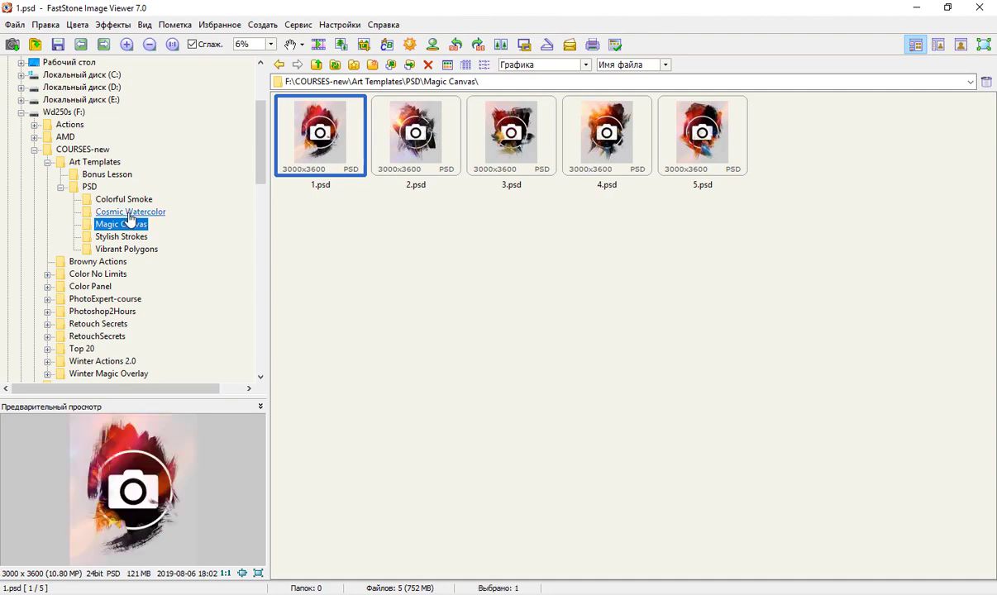
pyautogui.click(129, 213)
pyautogui.click(131, 201)
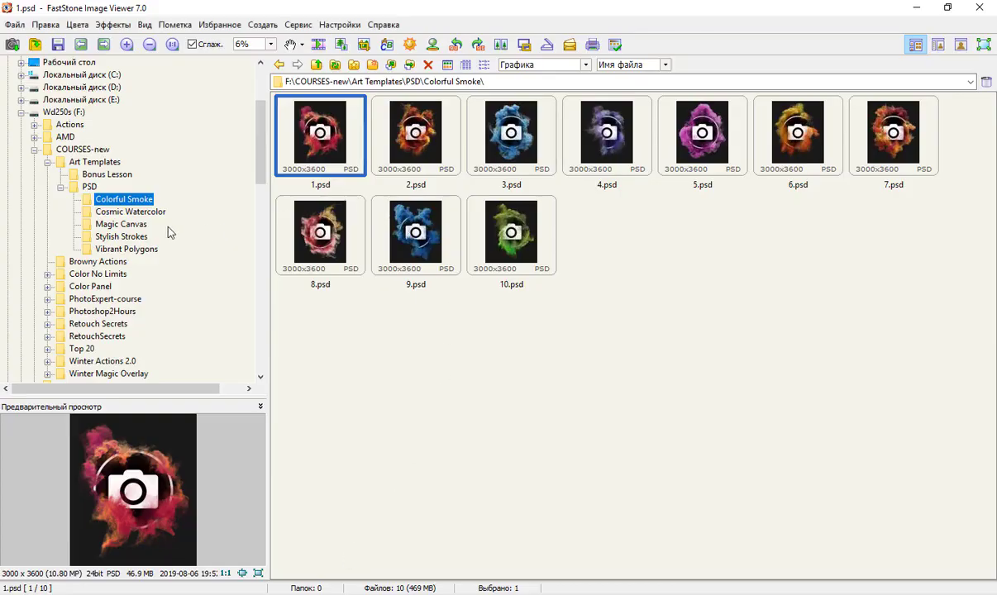
pyautogui.click(139, 226)
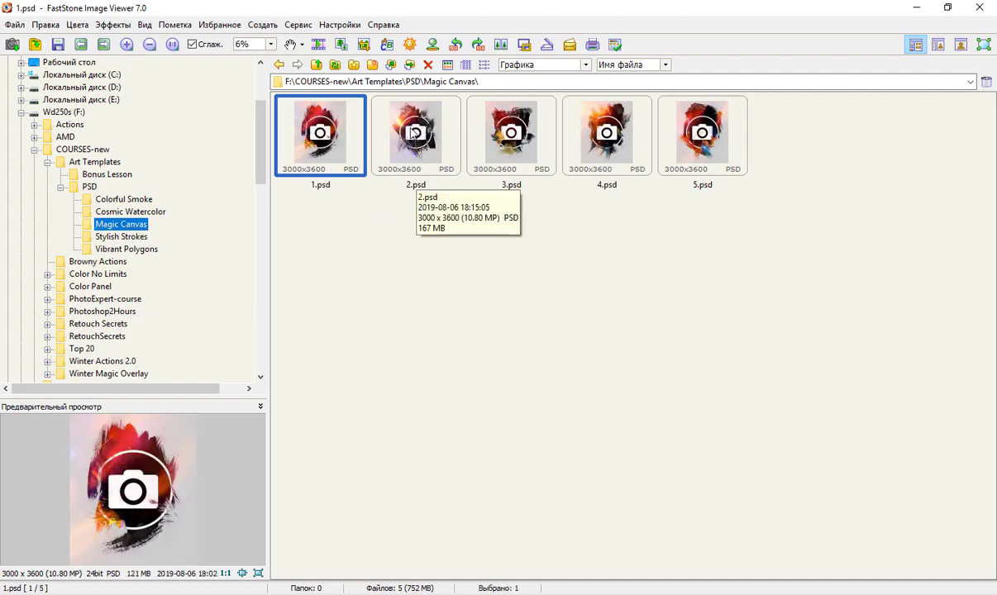
pyautogui.click(404, 175)
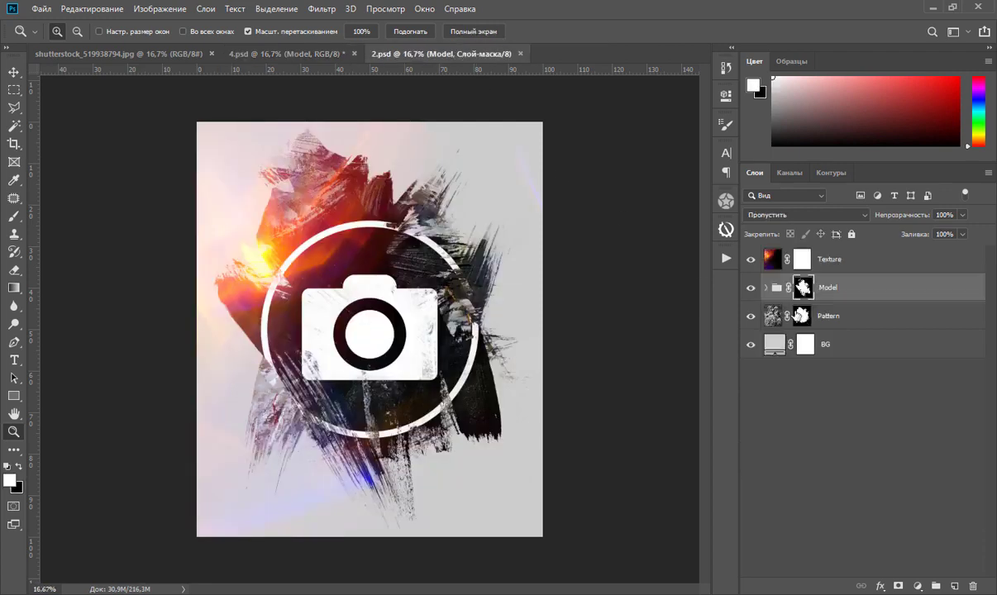
# - Expand the Model group and paste the portrait into its Model smart object
pyautogui.click(765, 287)
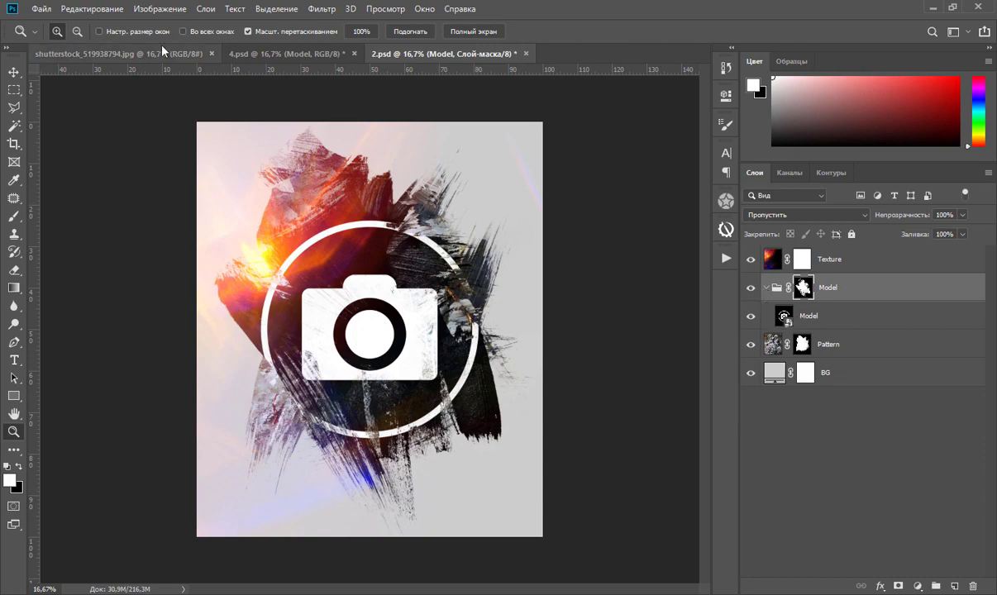
pyautogui.click(785, 318)
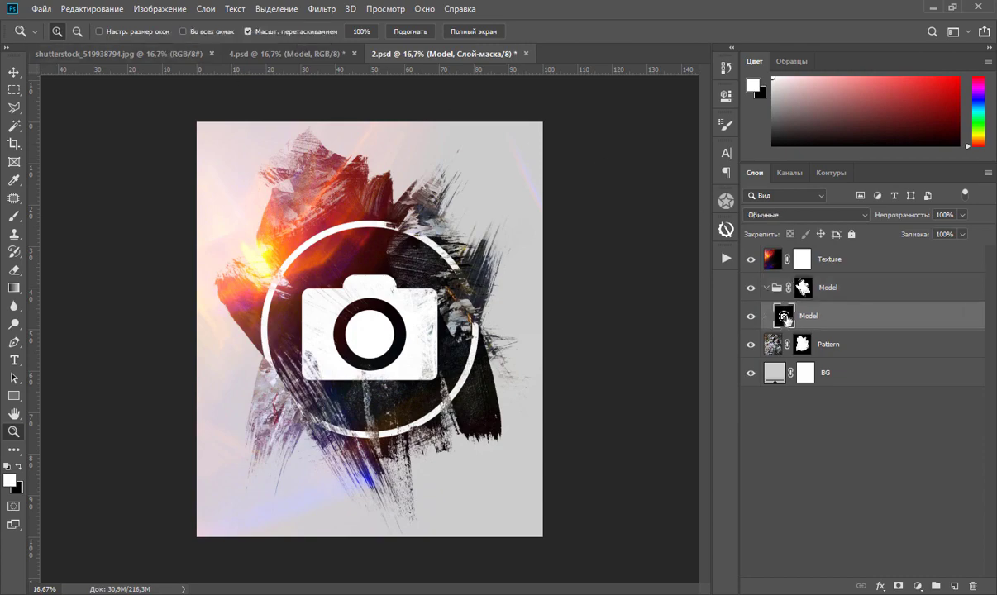
pyautogui.doubleClick(785, 318)
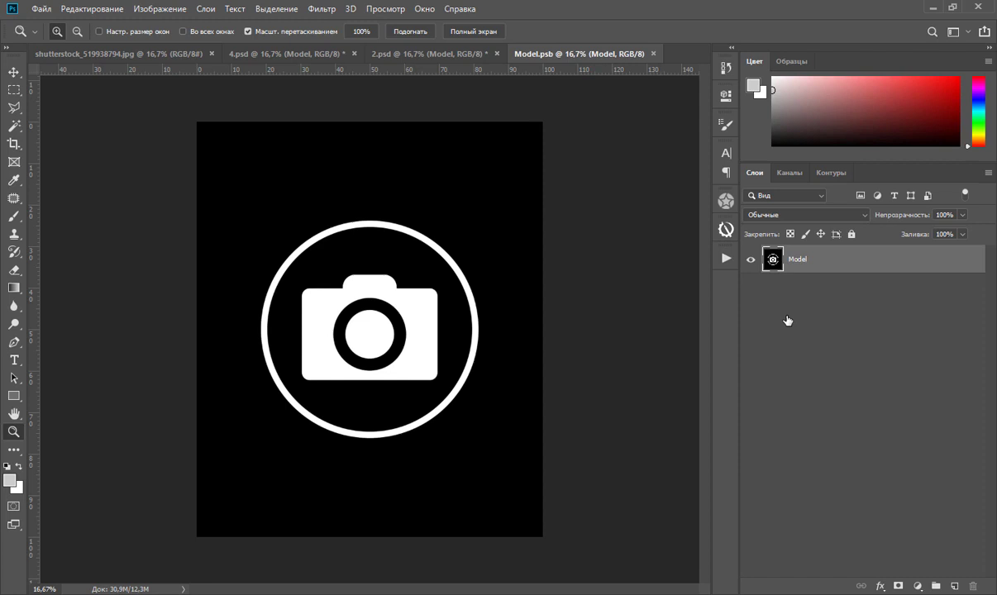
pyautogui.hotkey('ctrl', 'v')
# - Scale the portrait to about 112% to fill the canvas, then close and save it
pyautogui.hotkey('ctrl', 't')
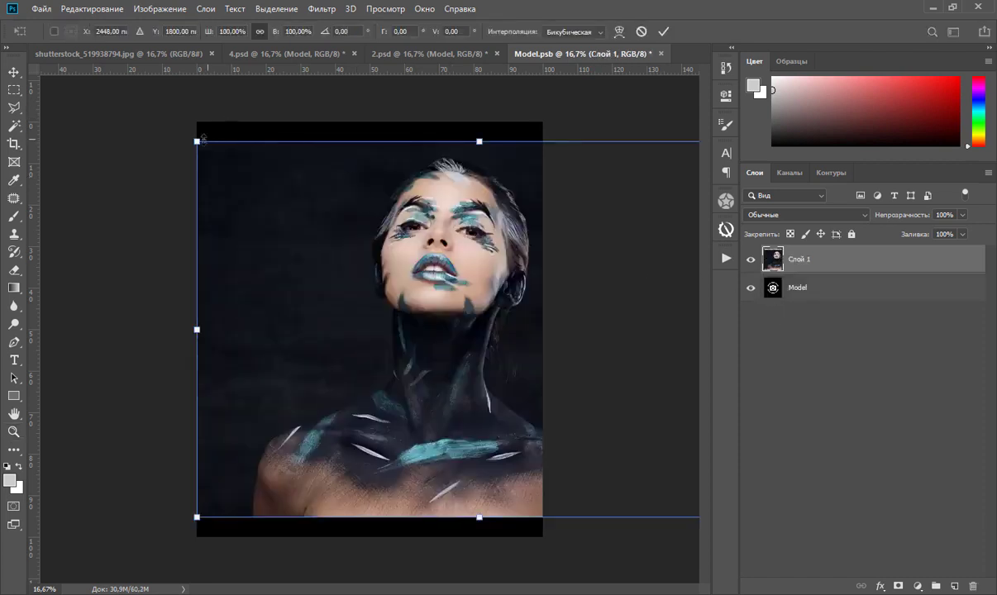
pyautogui.moveTo(197, 141); pyautogui.dragTo(127, 96)
pyautogui.moveTo(456, 169); pyautogui.dragTo(427, 197)
pyautogui.press('Return')
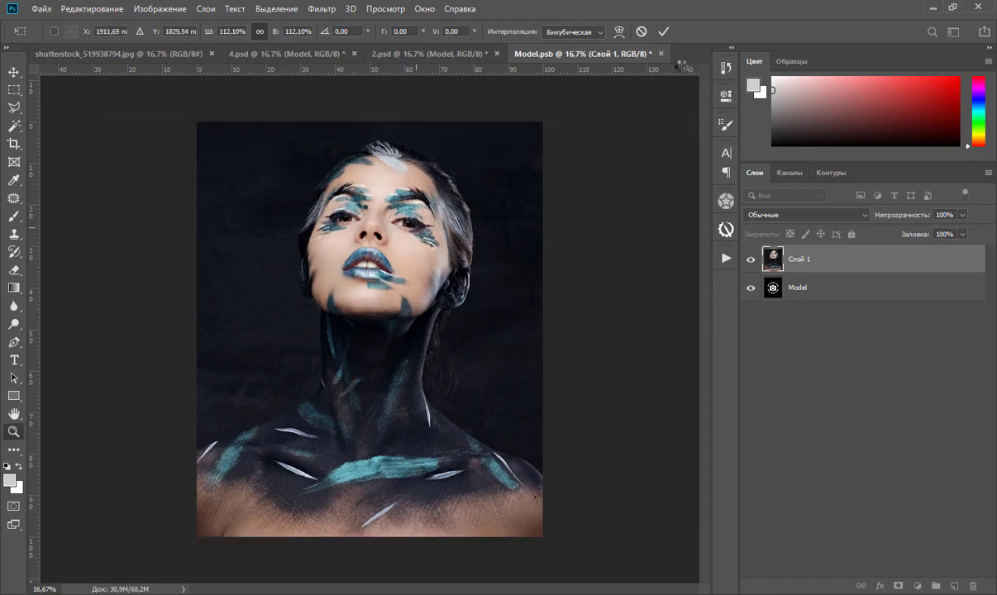
pyautogui.click(661, 54)
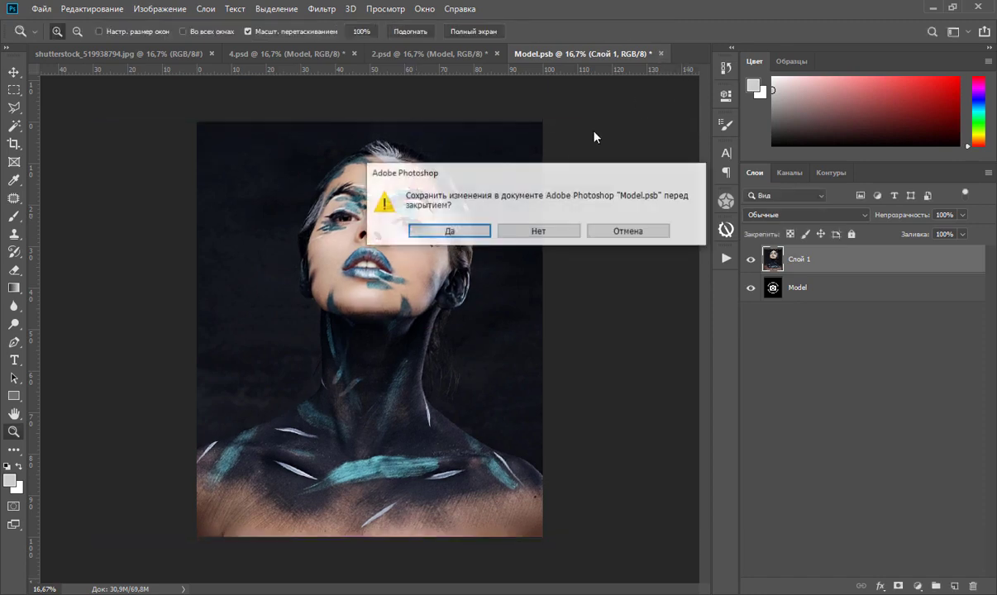
pyautogui.click(448, 229)
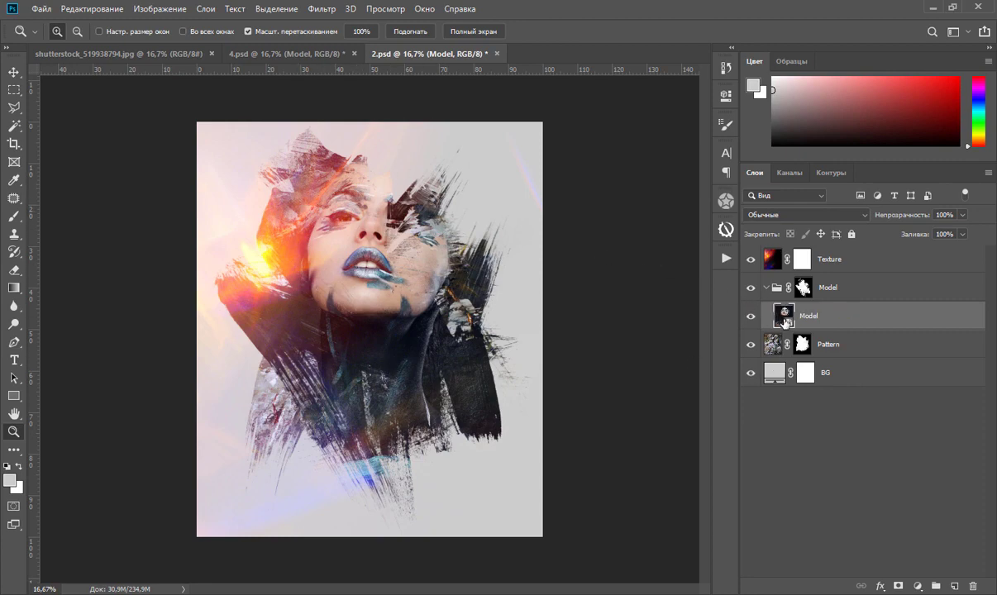
# - Move the portrait lower inside the Model smart object and save it back into the poster
pyautogui.doubleClick(783, 316)
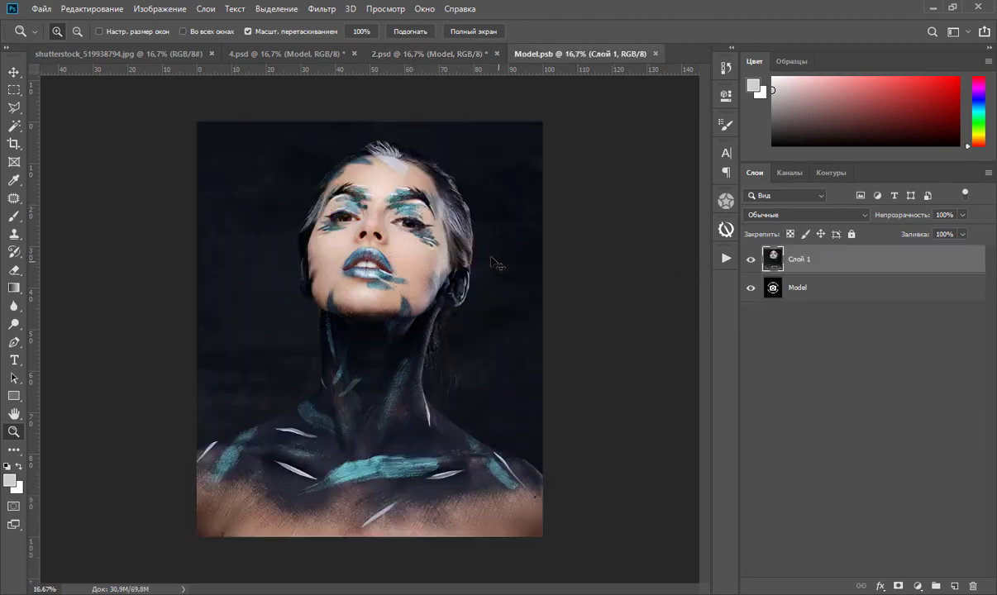
pyautogui.hotkey('ctrl', 't')
pyautogui.moveTo(410, 184)
pyautogui.mouseDown()
pyautogui.moveTo(223, 181)
pyautogui.moveTo(238, 231)
pyautogui.mouseUp()
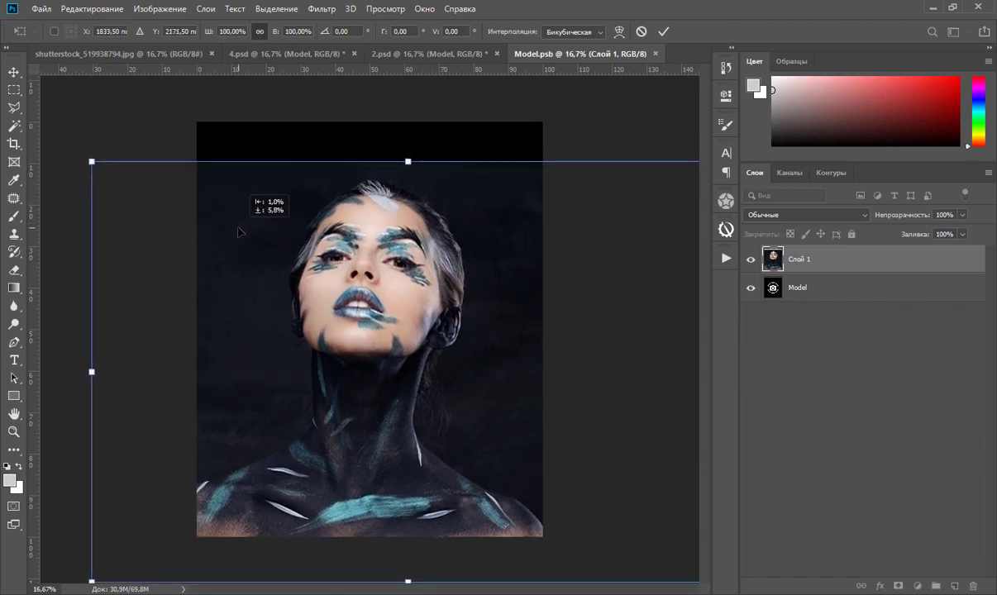
pyautogui.press('Return')
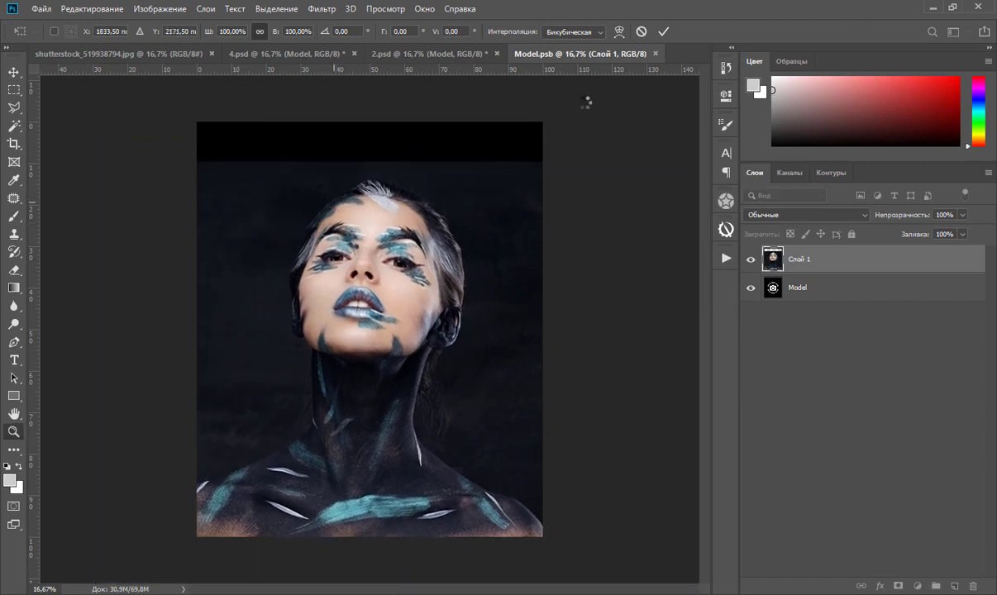
pyautogui.click(661, 55)
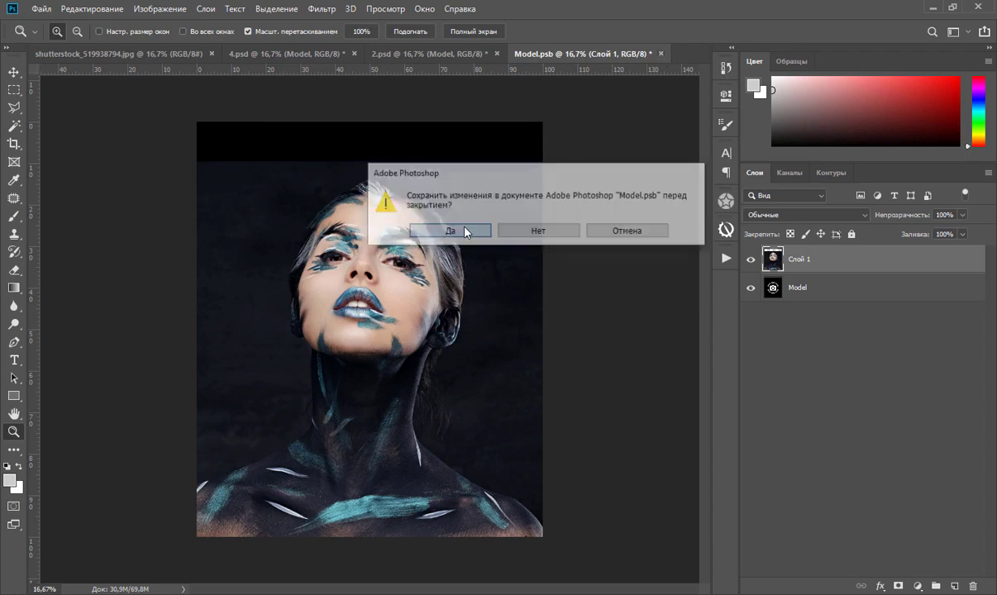
pyautogui.press('Return')
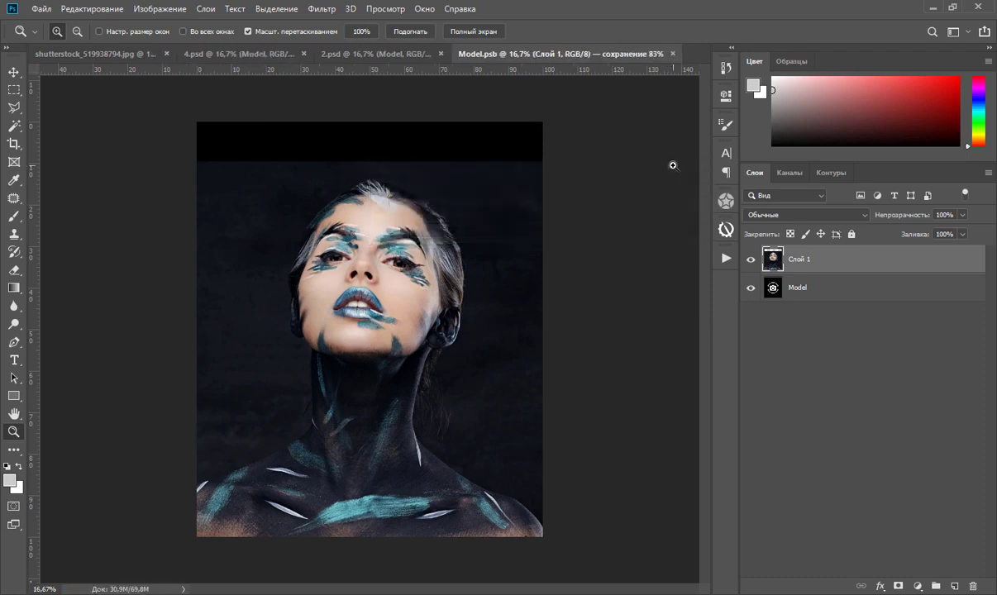